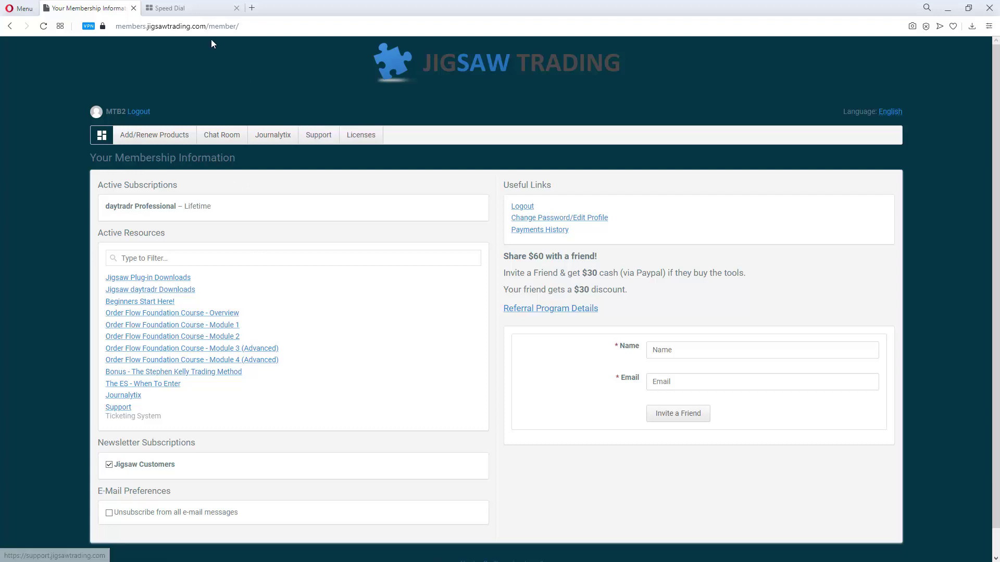
Load the Jigsaw Trading support site and log in with the account username and password.
left_click(197, 7)
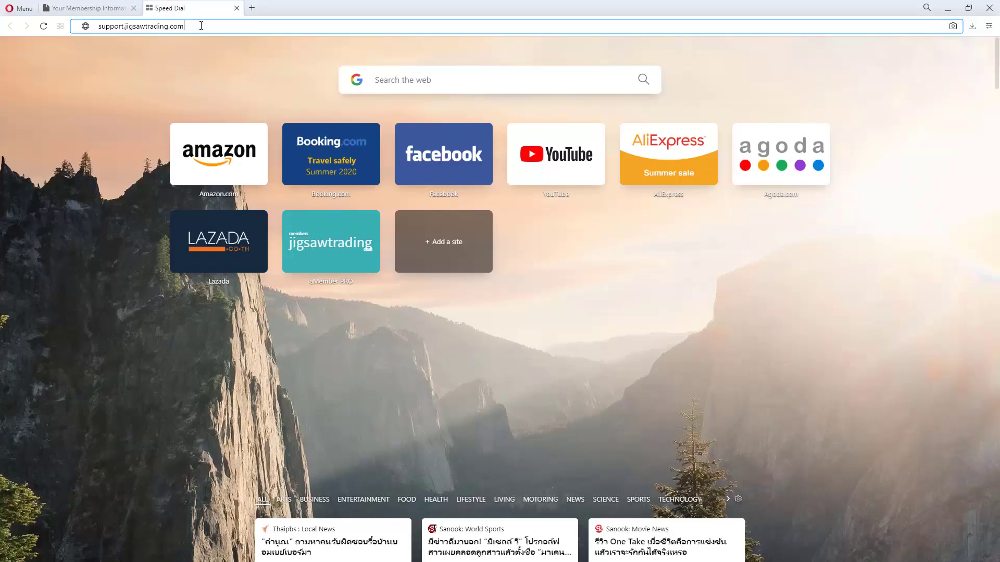
key("Return")
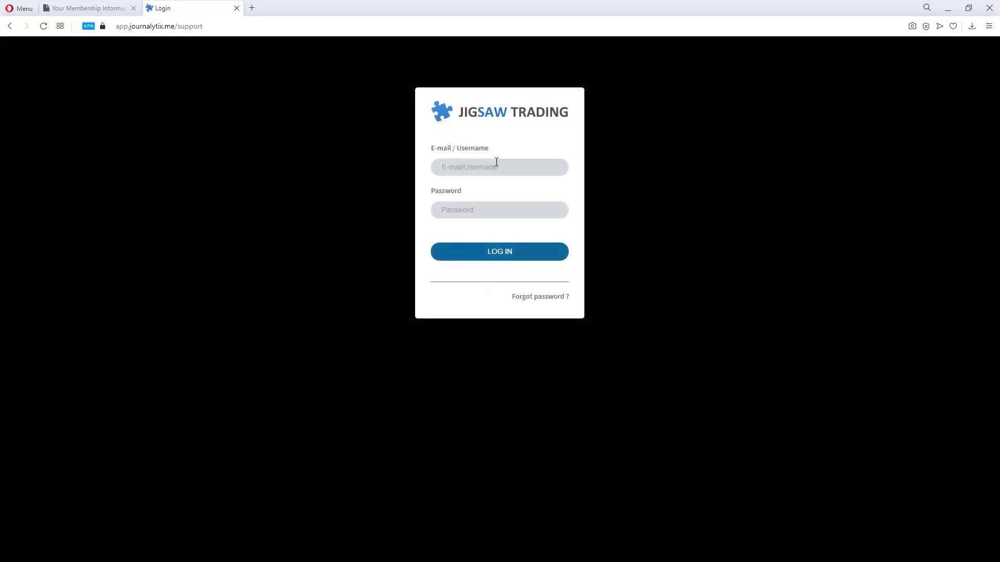
left_click(497, 162)
type("MTB2")
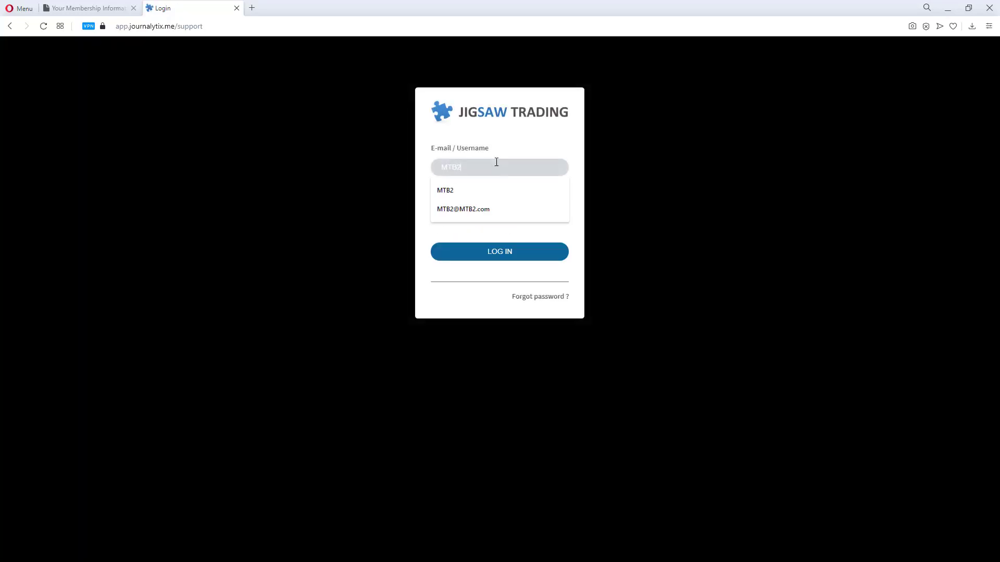
key("Tab")
type("********")
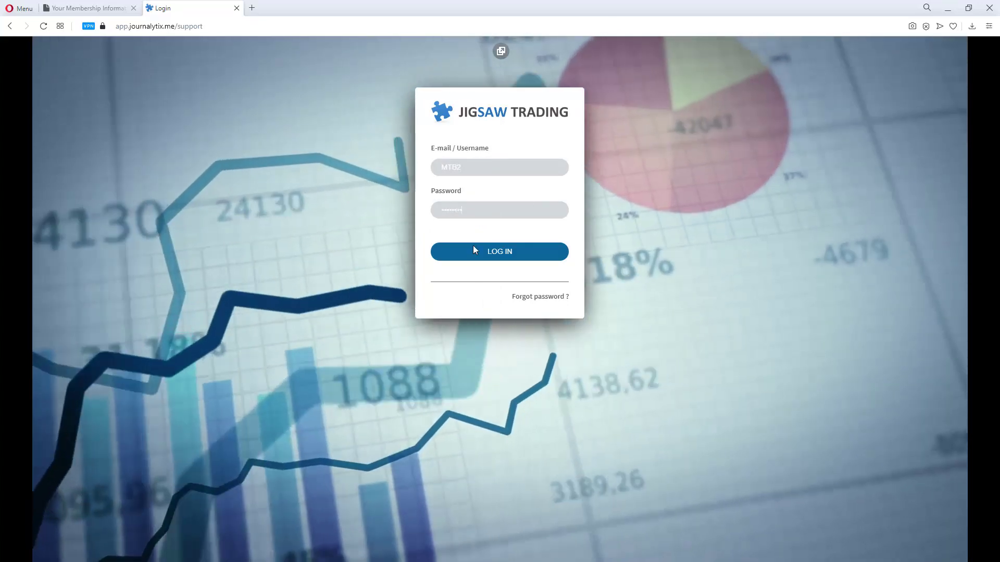
left_click(482, 248)
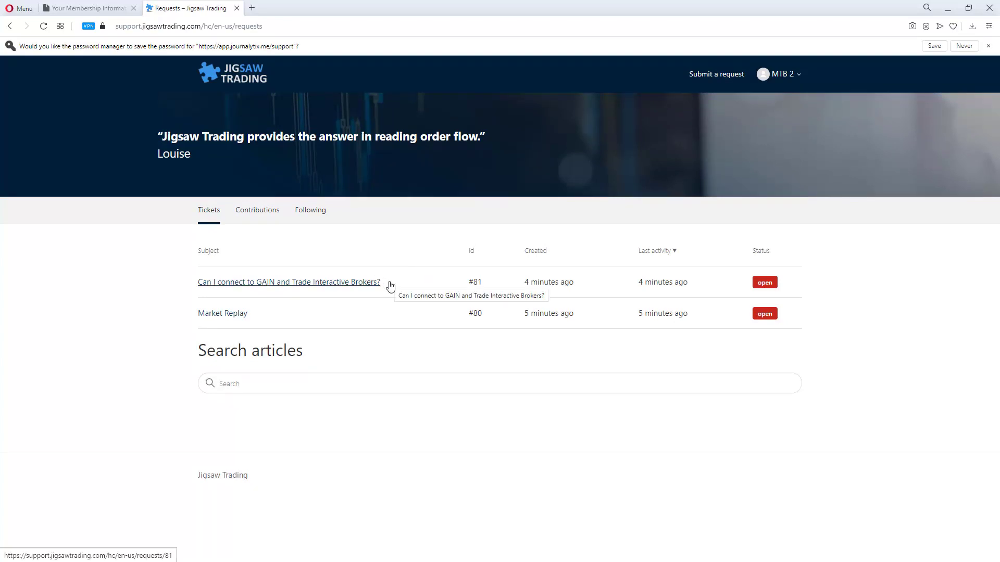
Search the help articles for 'license'.
left_click(350, 382)
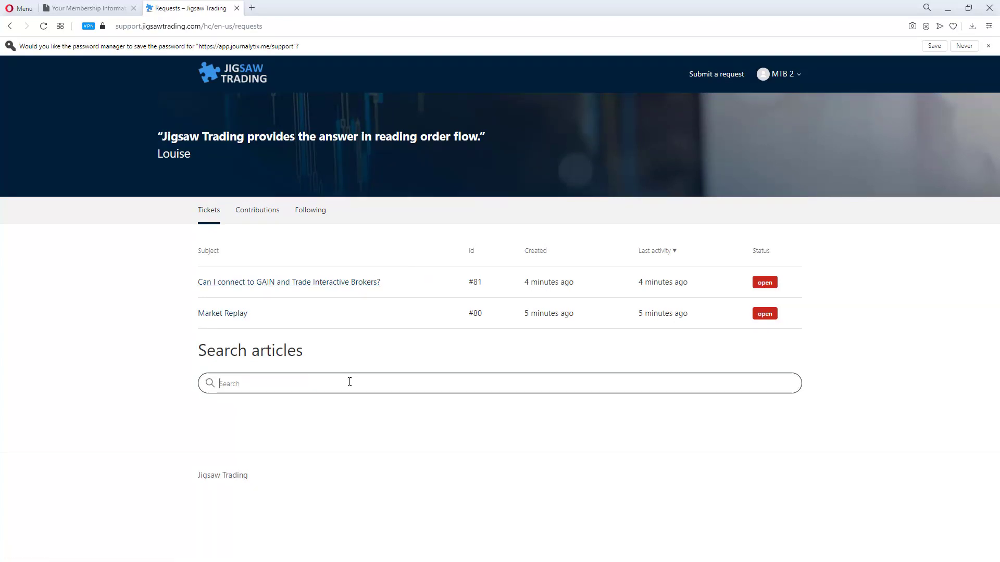
type("I")
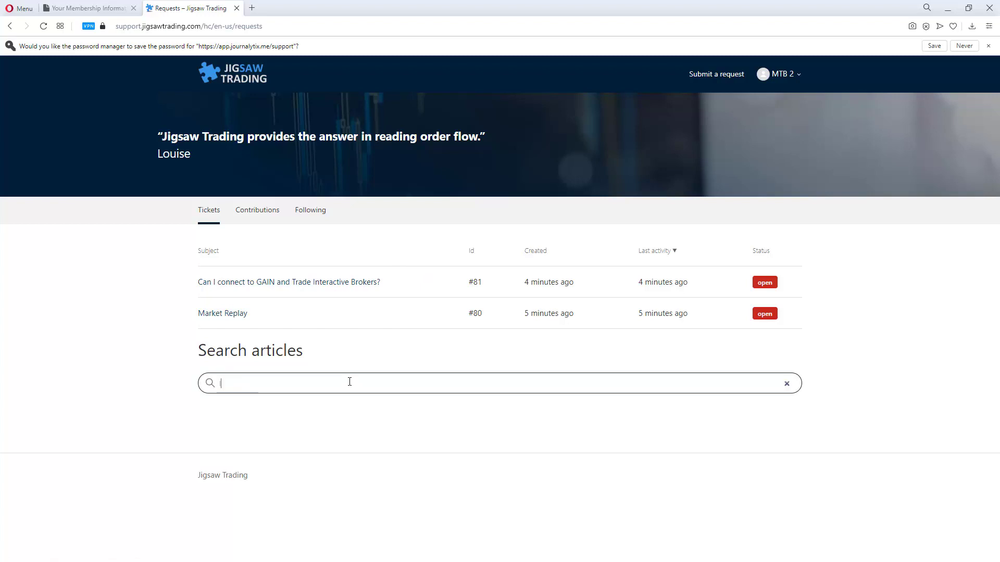
type("icense")
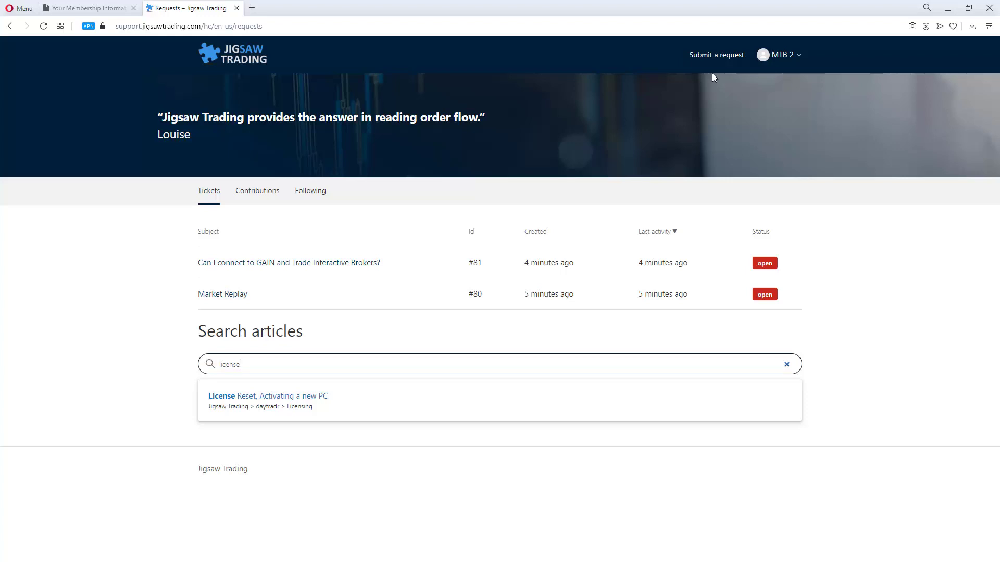
Start a new support ticket with the subject 'reset license', correcting the typo.
left_click(715, 67)
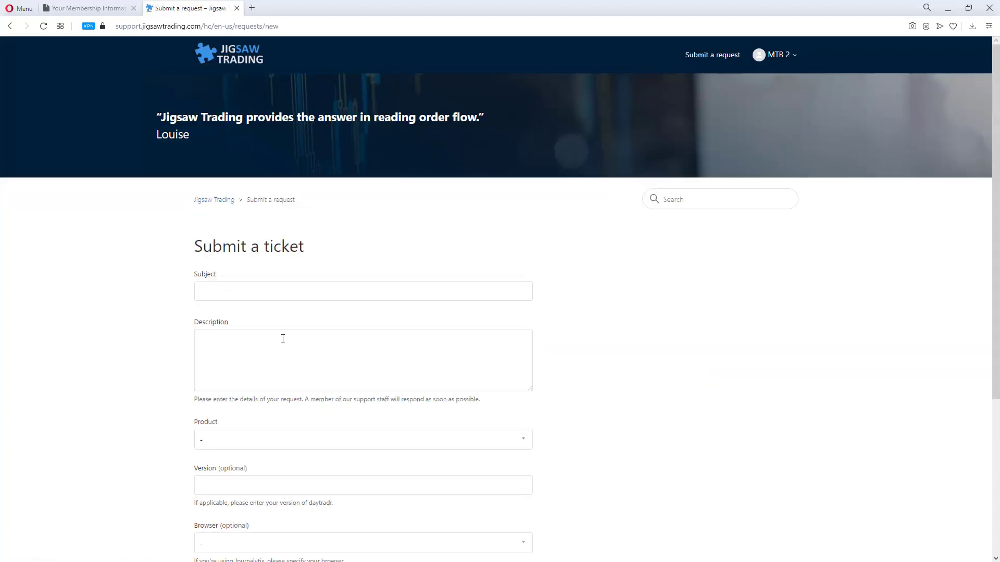
left_click(272, 290)
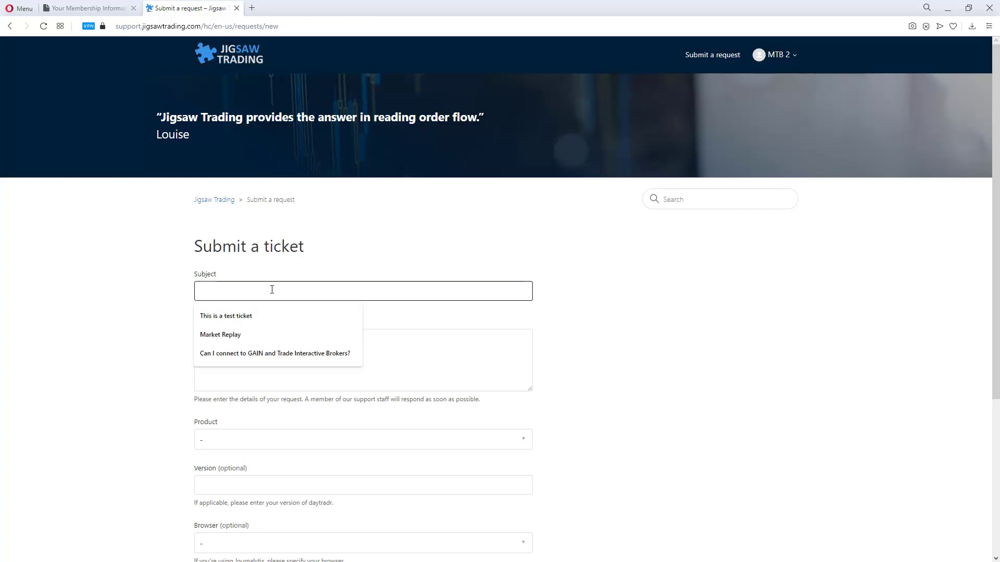
type("reset ")
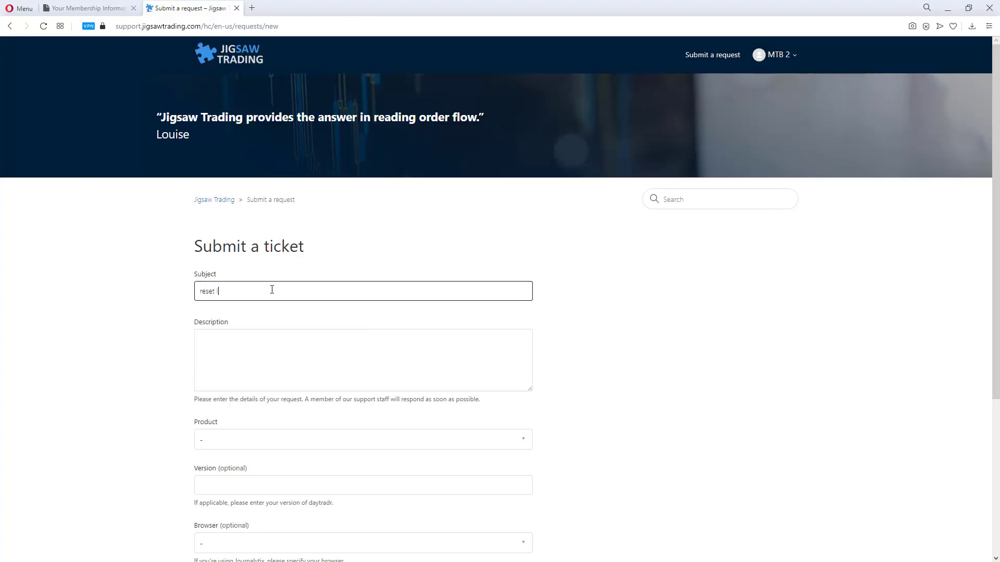
type("licesnse")
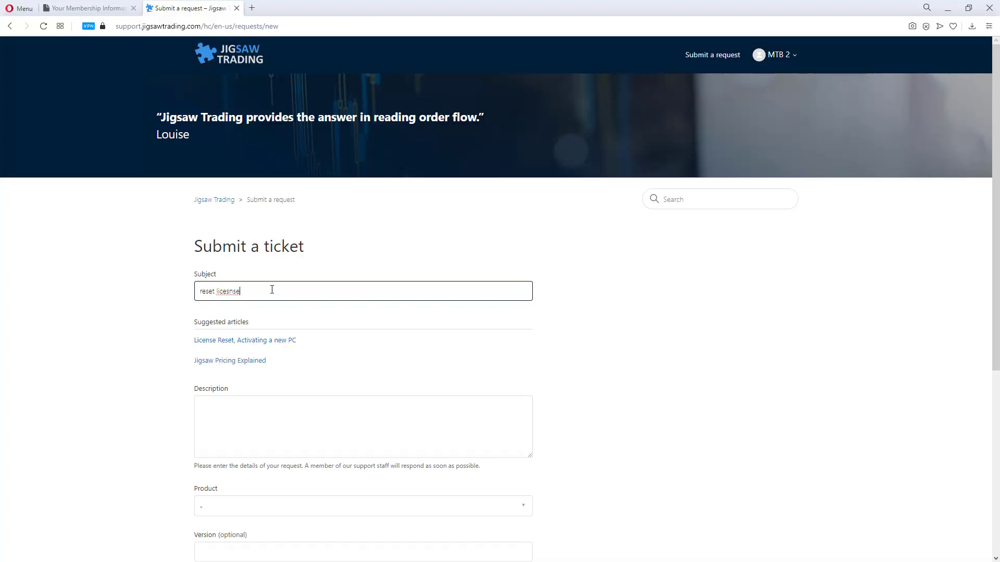
key("BackSpace")
key("BackSpace")
key("BackSpace")
type("nse")
left_click(319, 413)
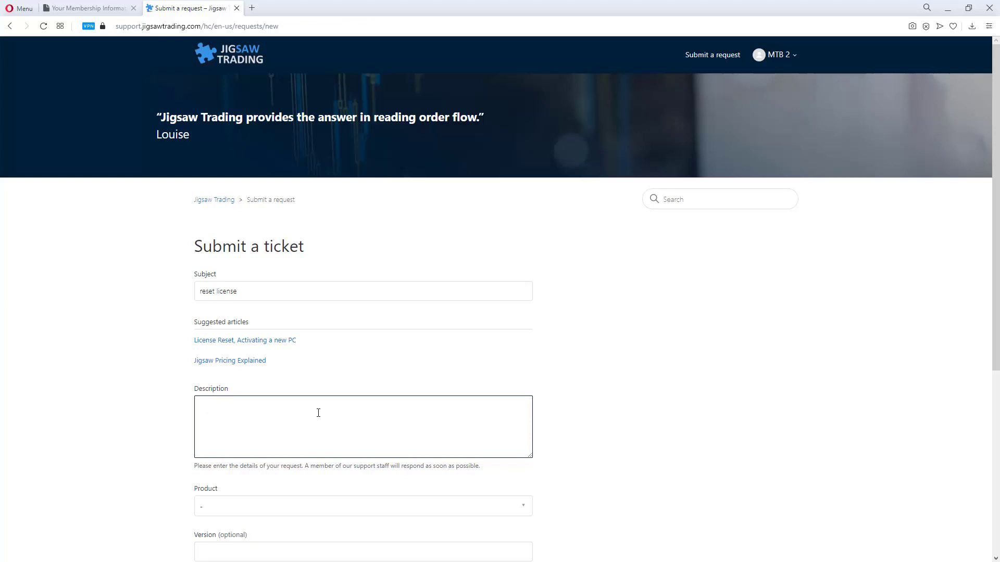
Enter the description 'more details', product daytradr and version 2106.
type("more details")
scroll(302, 292, "down", 3)
left_click(334, 349)
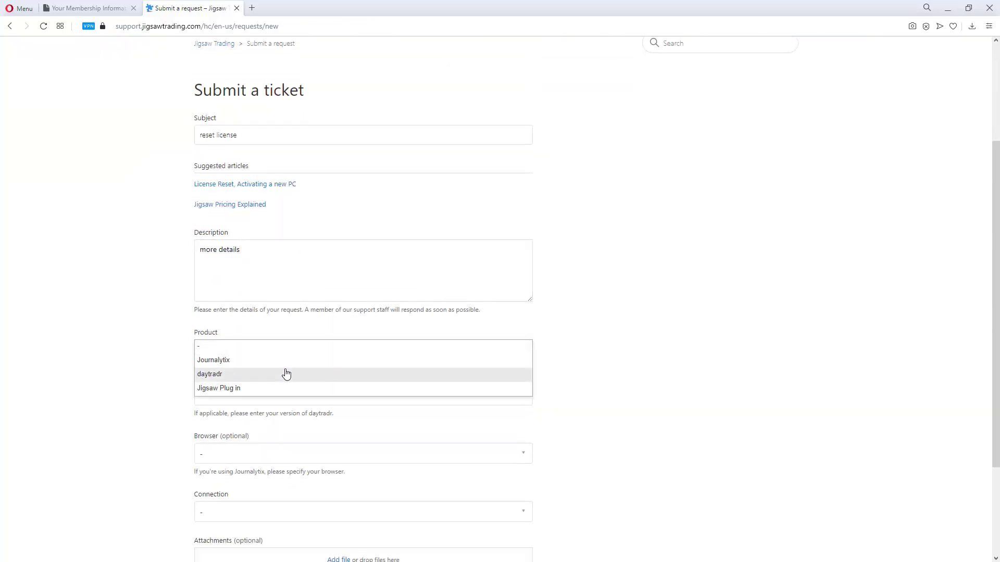
left_click(286, 373)
left_click(335, 401)
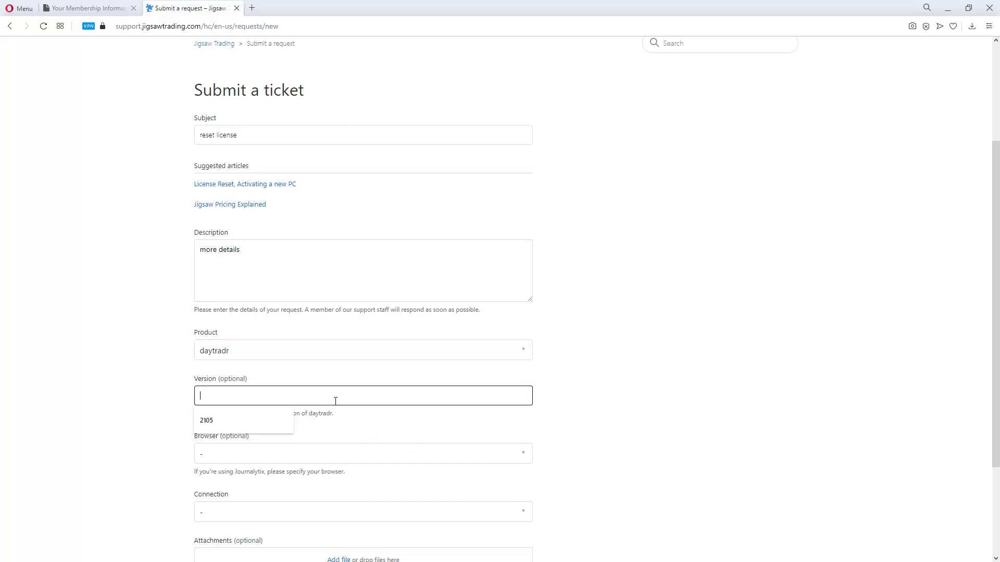
type("2106")
Choose Chrome as the browser and Interactive Brokers as the connection, then submit the ticket.
left_click(326, 458)
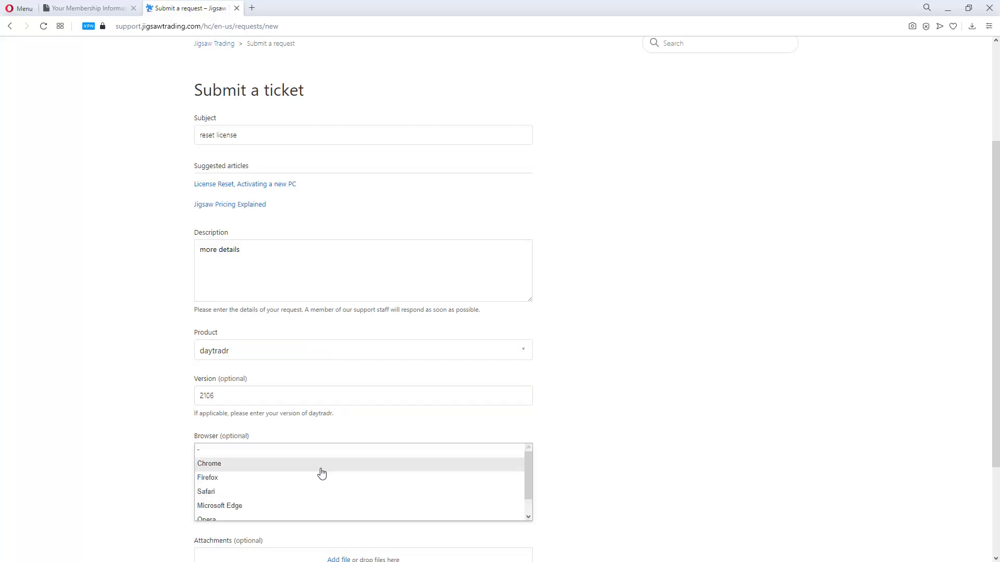
left_click(321, 462)
scroll(341, 438, "down", 1)
left_click(333, 458)
scroll(334, 458, "down", 3)
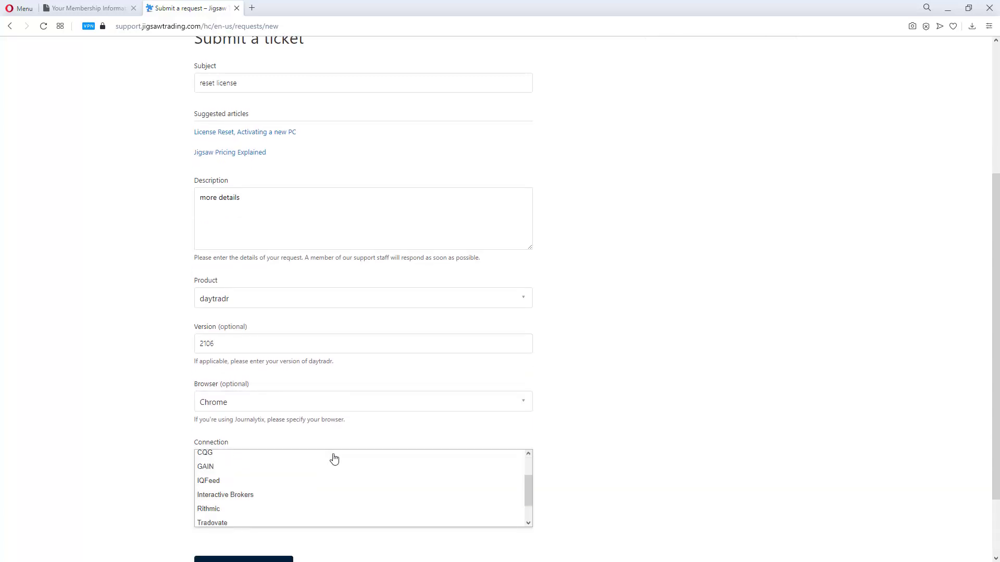
left_click(293, 474)
scroll(291, 477, "down", 2)
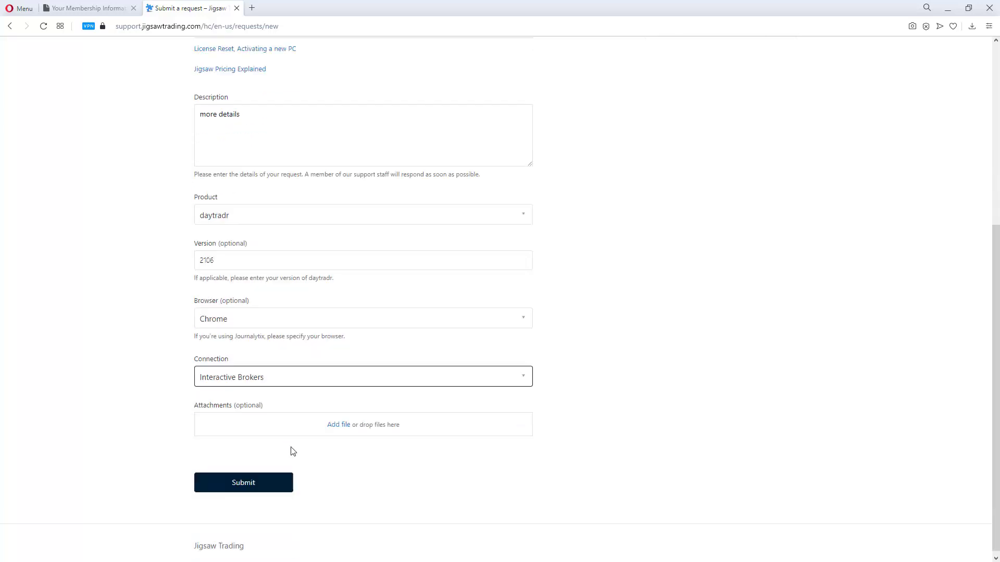
left_click(251, 483)
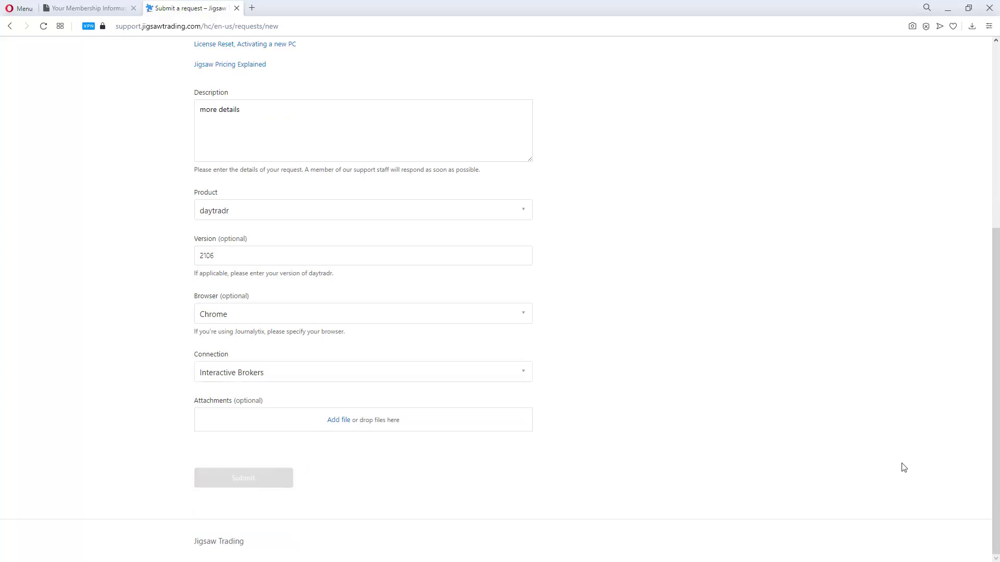